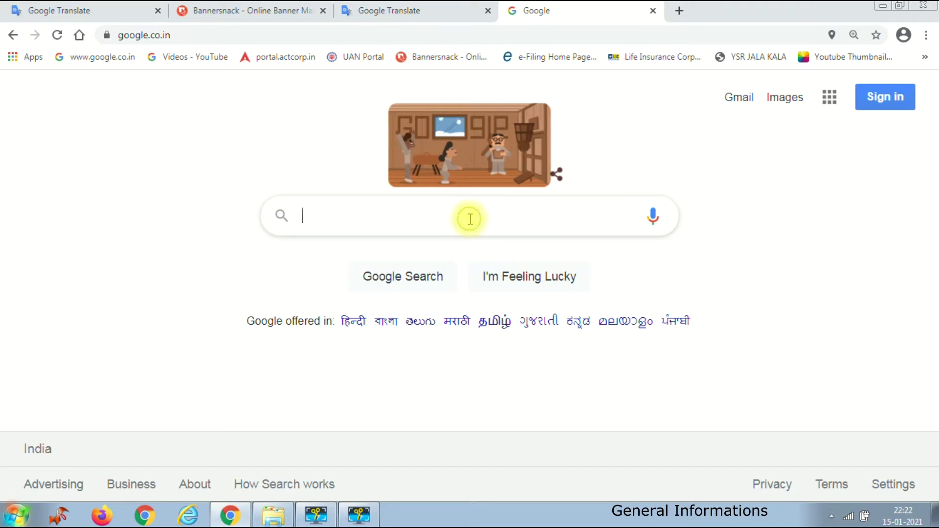
- Search Google for irctc and open the IRCTC Next Generation eTicketing System result
text(irctc)
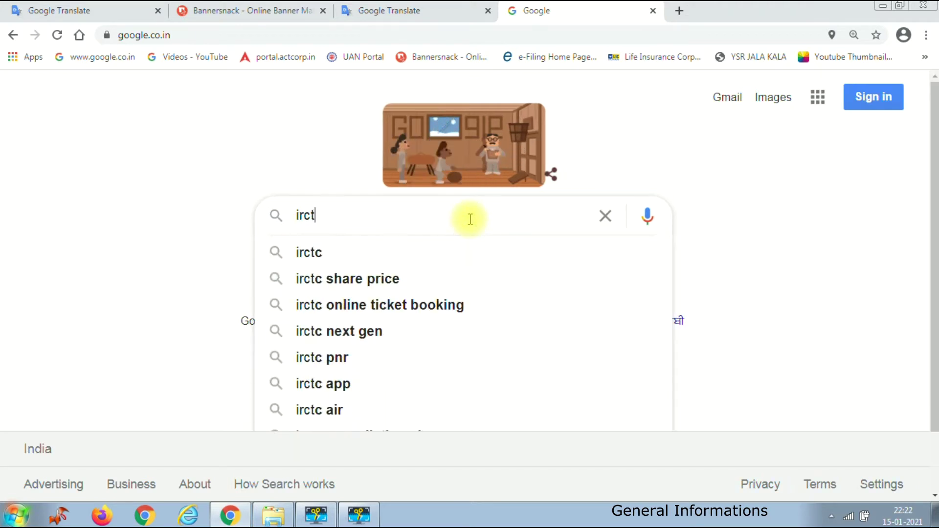
click(316, 253)
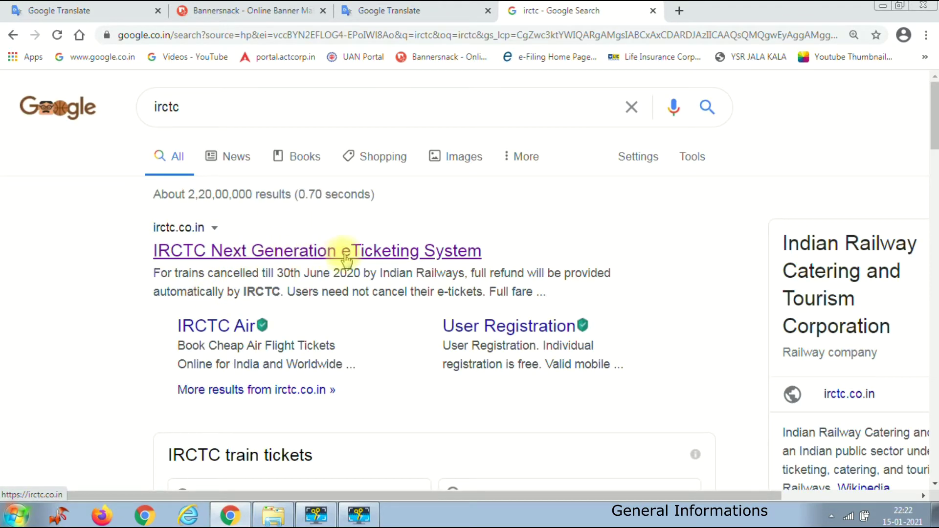
click(311, 253)
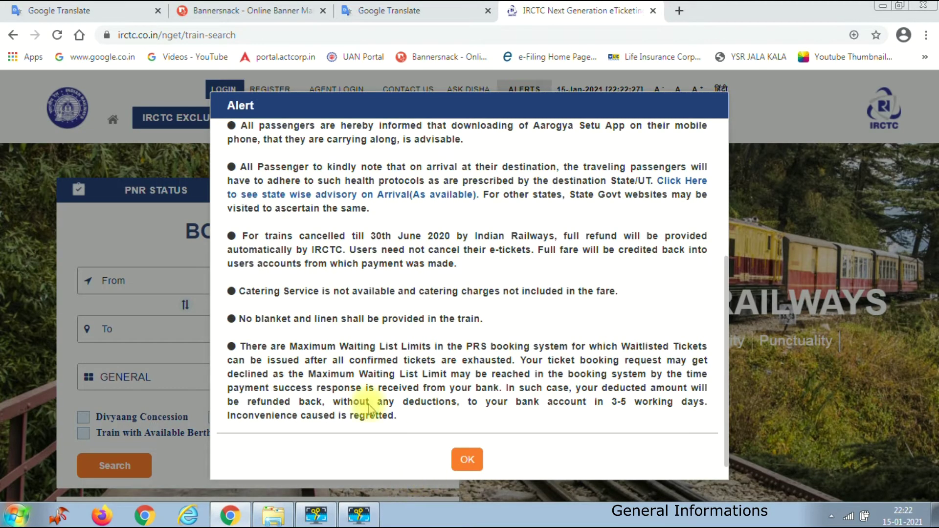
- Dismiss the travel advisory alert and Disha popup, then sign in to the IRCTC account
click(467, 463)
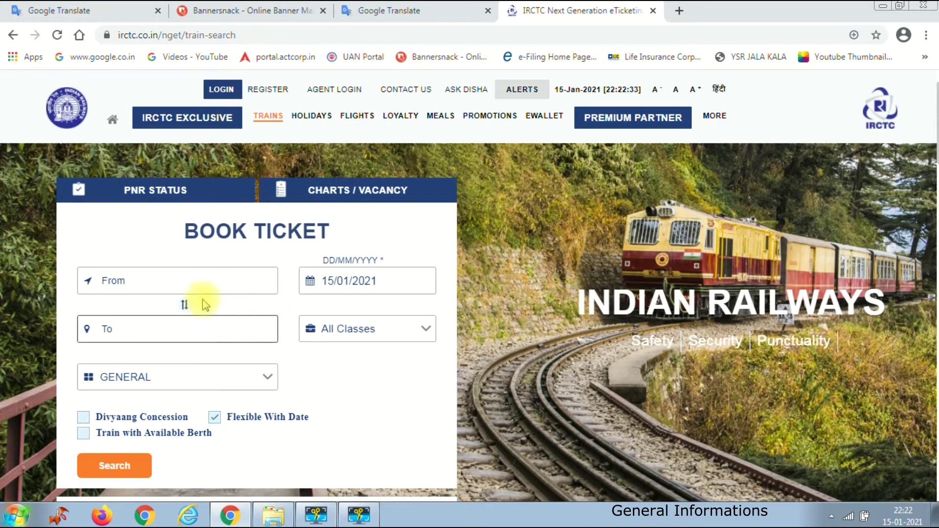
click(203, 278)
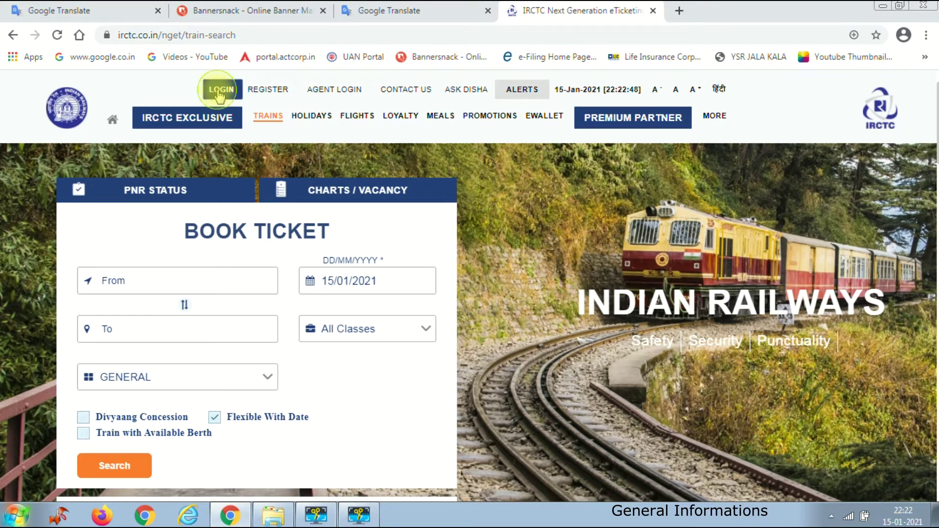
click(219, 92)
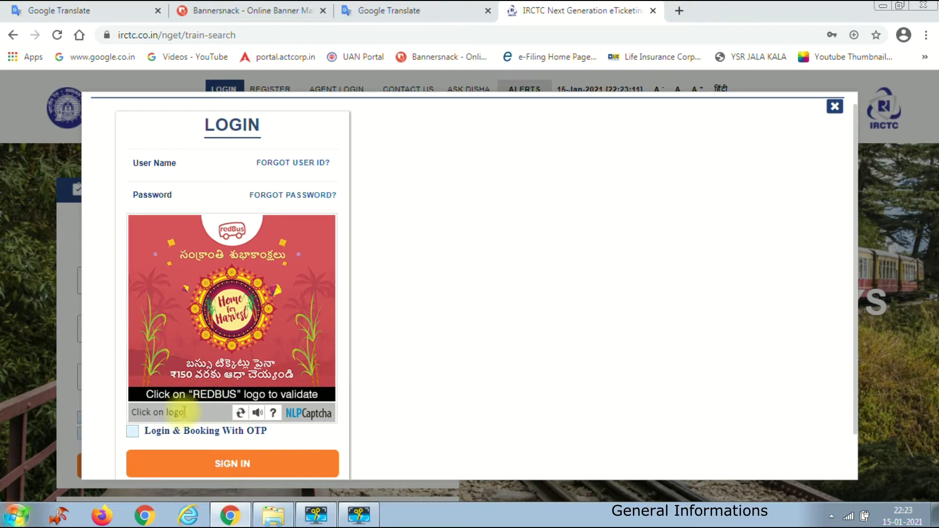
click(241, 469)
scroll(279, 356, down, 1)
click(128, 251)
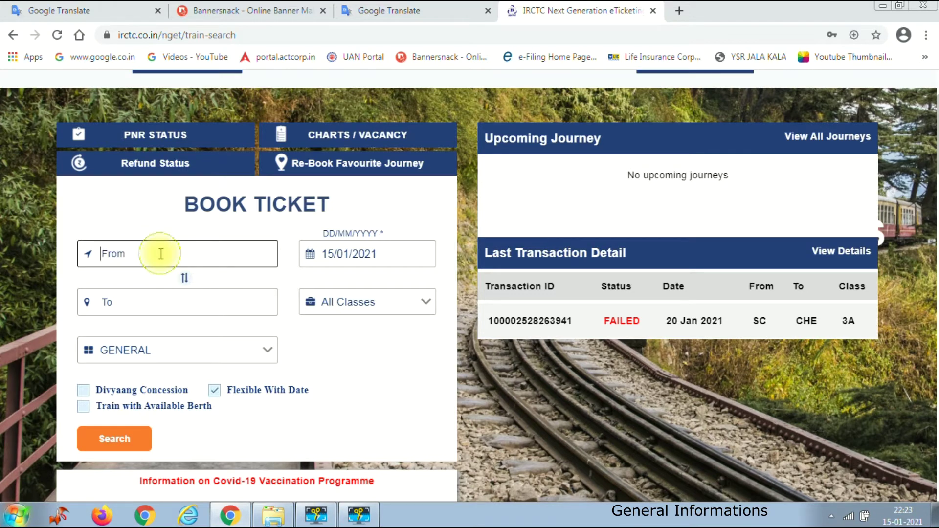
- Fill the station fields, keep the 15/01/2021 date, and choose Sleeper (SL) as travel class
text(a)
click(310, 366)
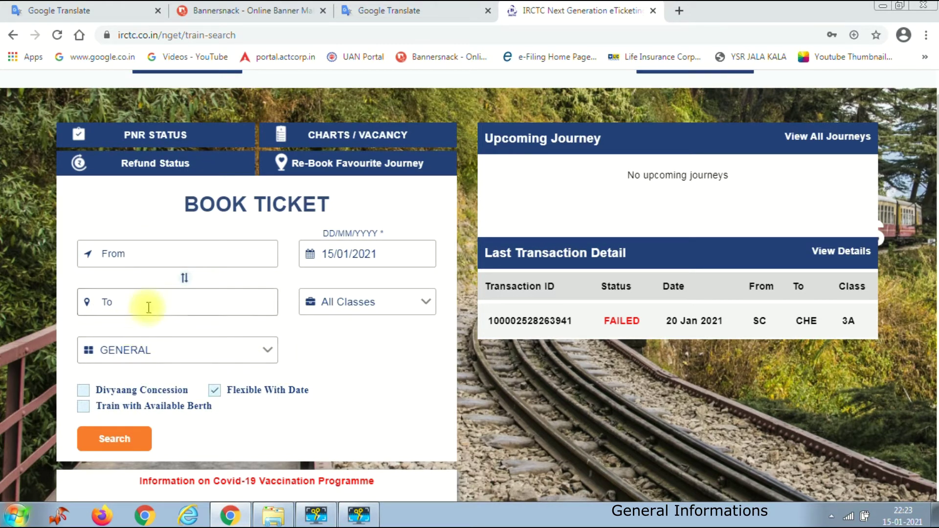
click(361, 260)
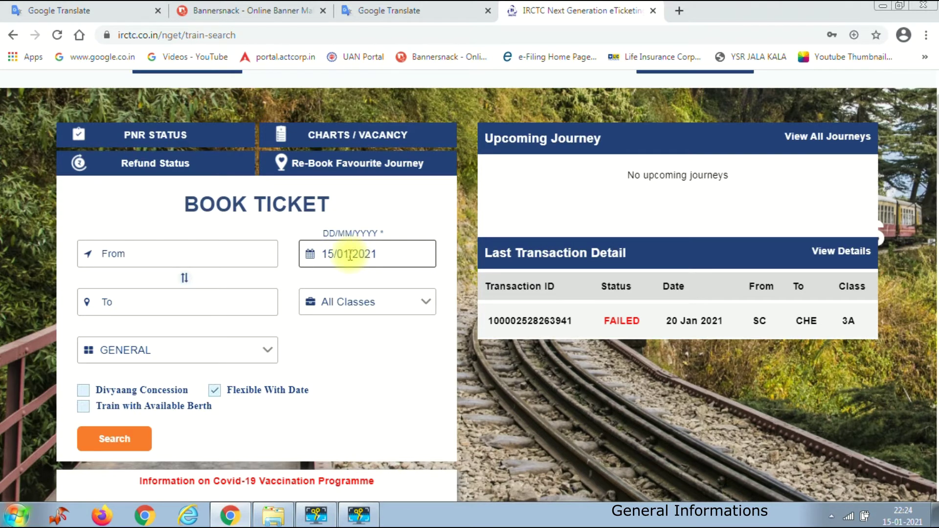
click(396, 254)
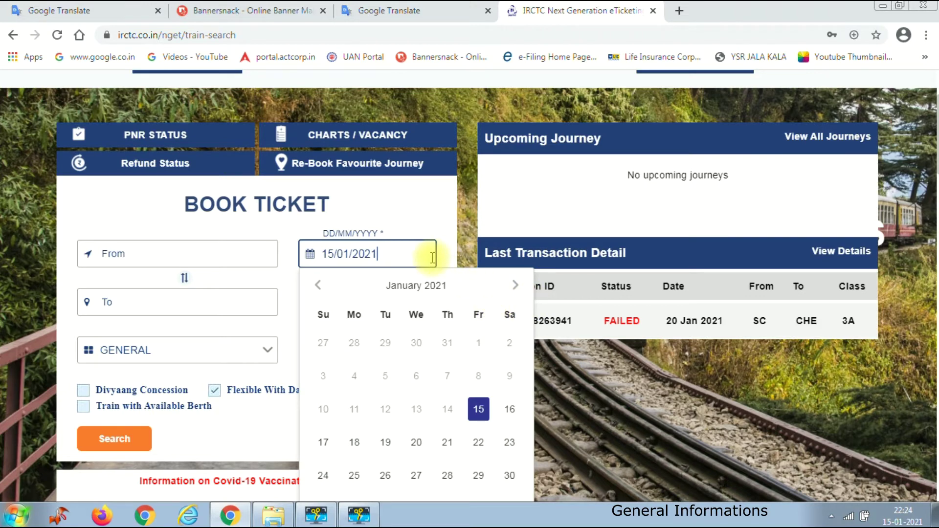
click(420, 209)
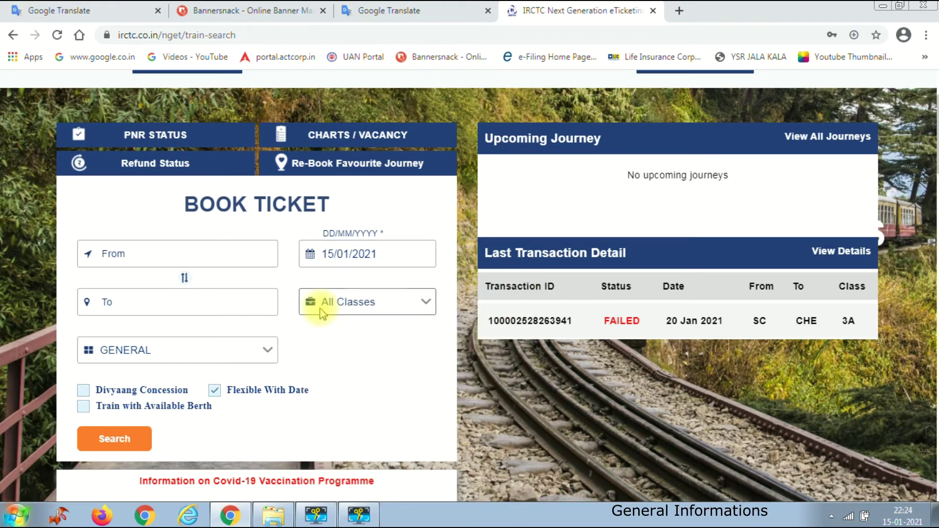
click(363, 311)
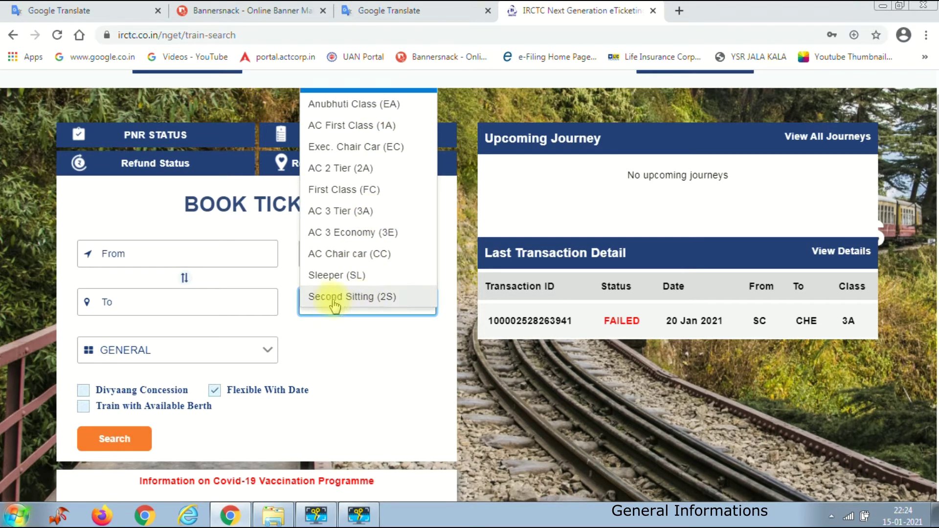
click(349, 277)
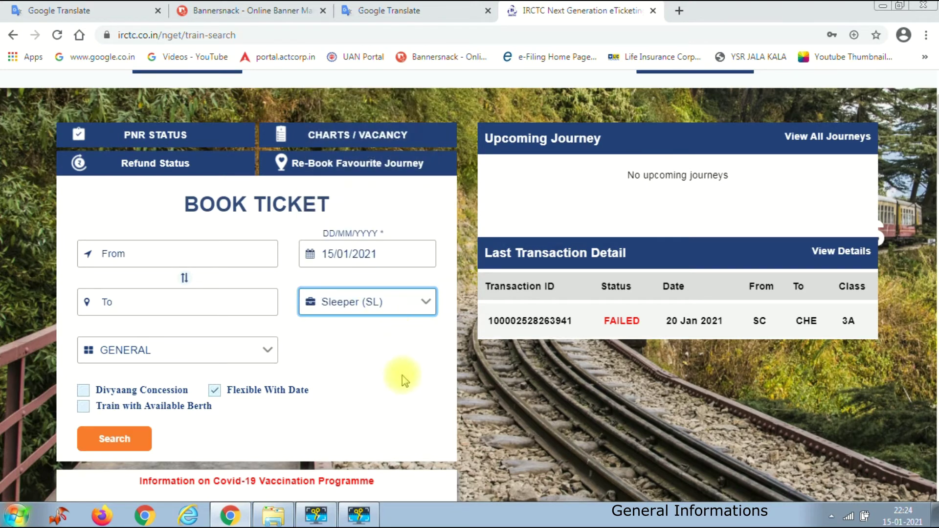
click(199, 361)
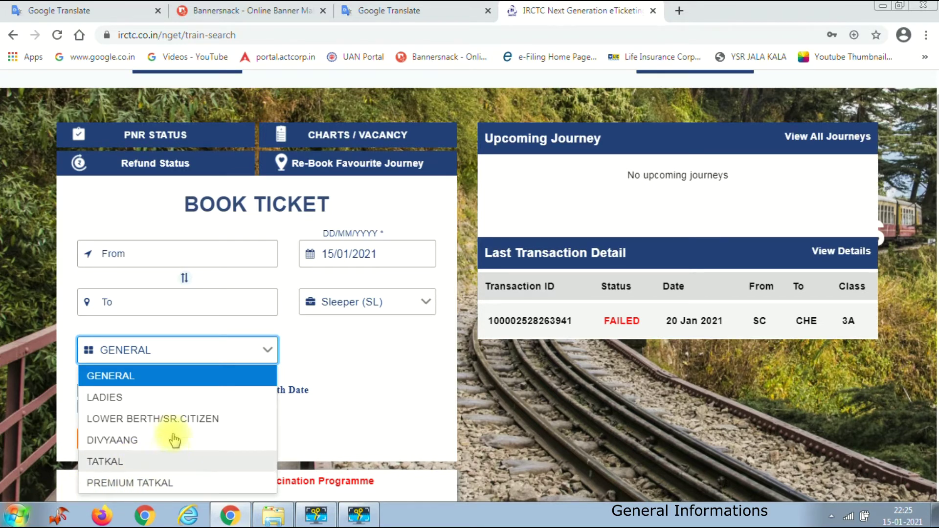
click(177, 378)
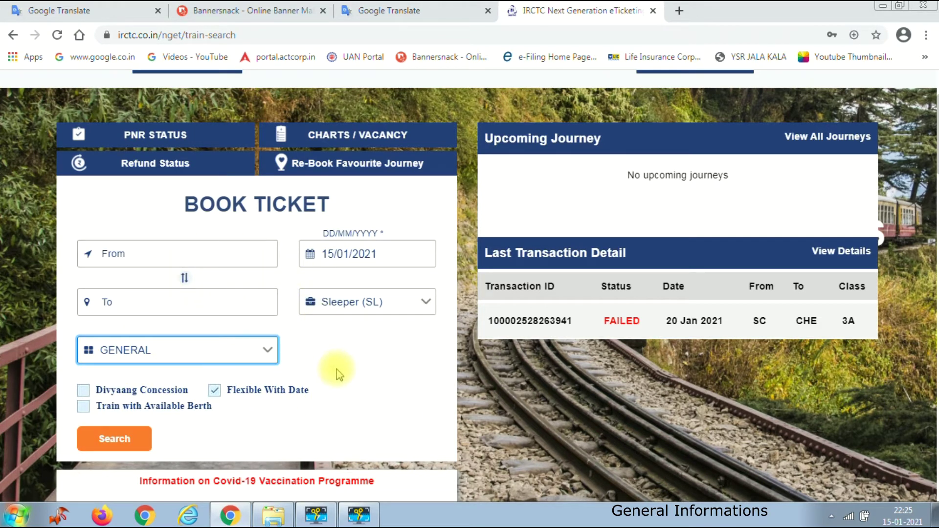
- Set From to SECUNDERABAD JN - SC and To to VISAKHAPATNAM - VSKP
click(192, 253)
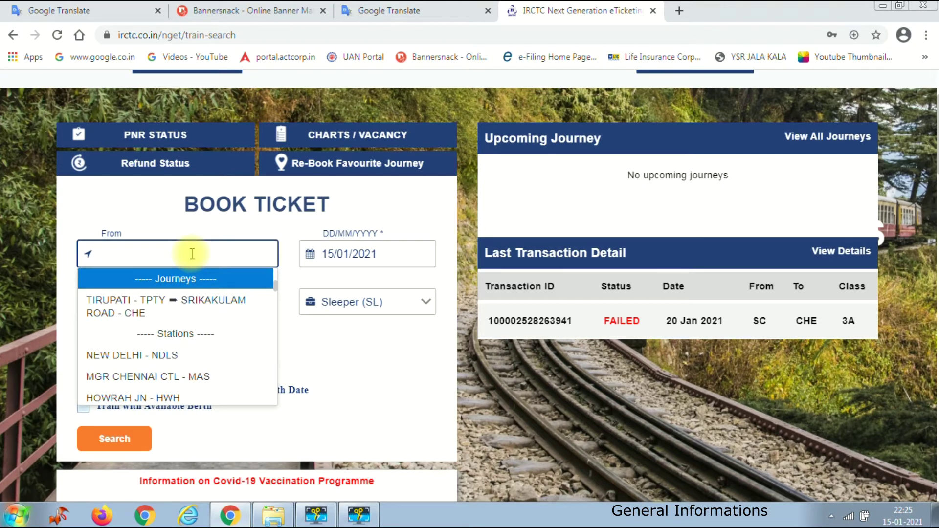
text(SECUNDER)
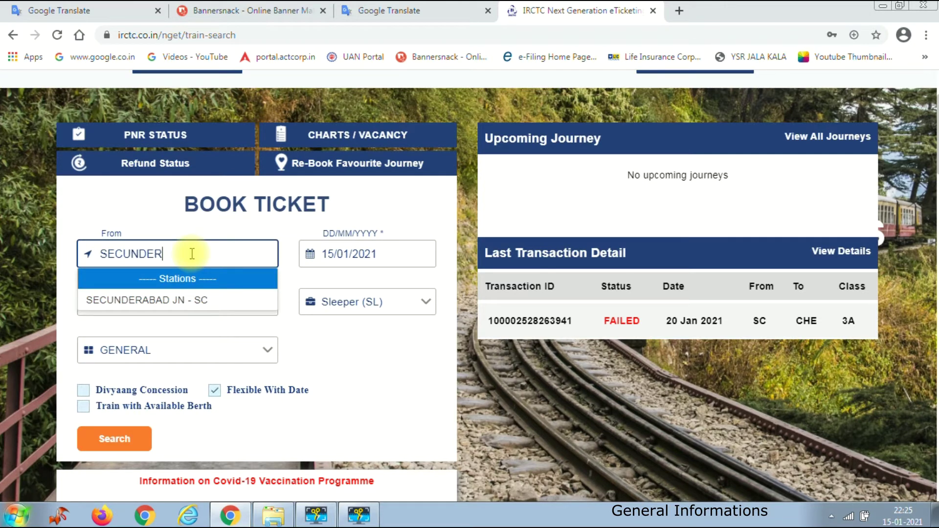
click(194, 301)
text(VISAK)
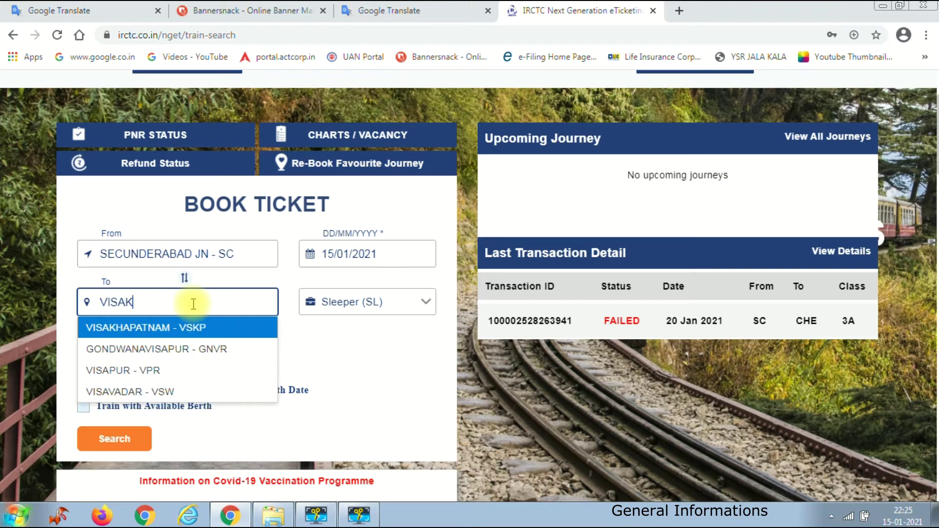
click(198, 327)
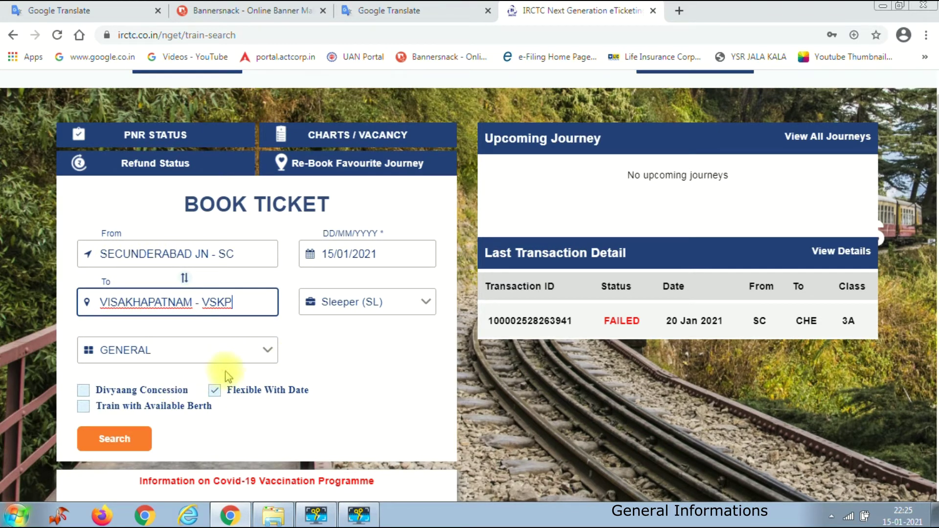
- Set the journey date to 26 January 2021 and search, listing 13 trains
click(337, 255)
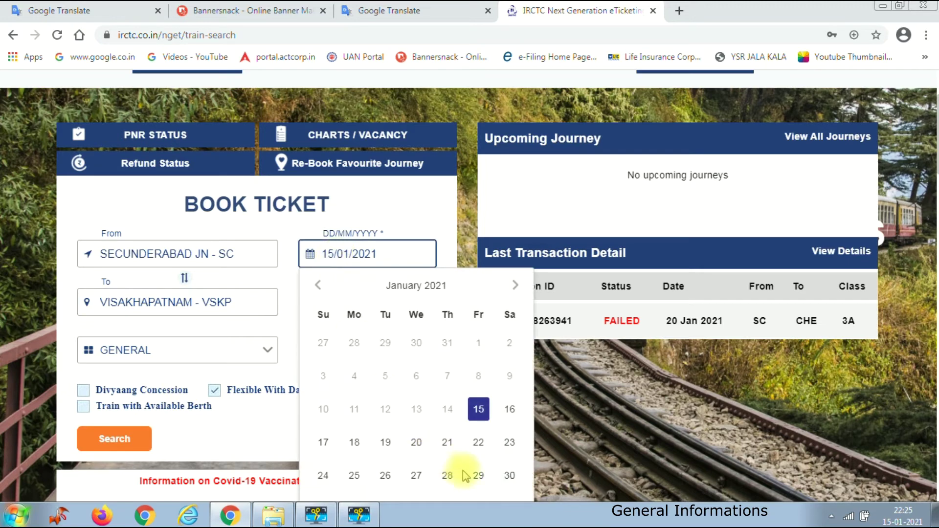
click(386, 478)
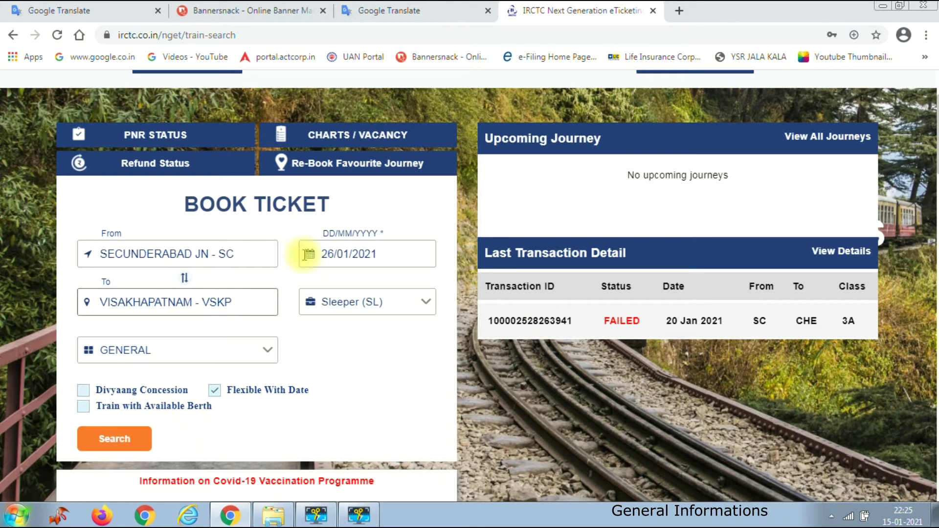
click(114, 440)
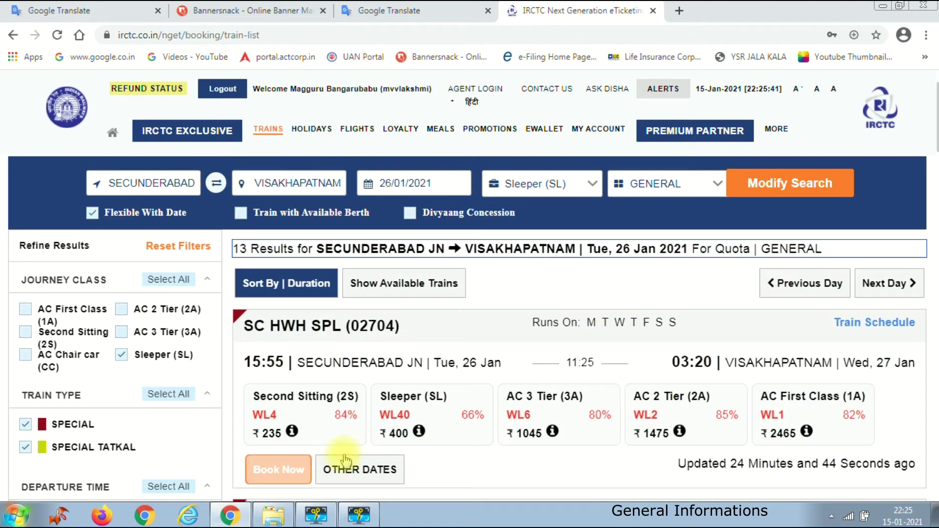
scroll(531, 365, down, 1)
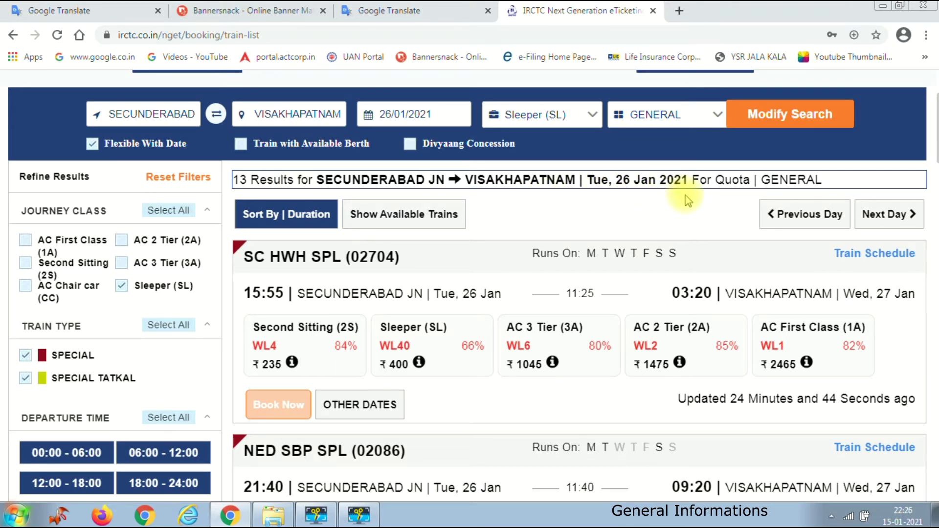
scroll(430, 323, down, 1)
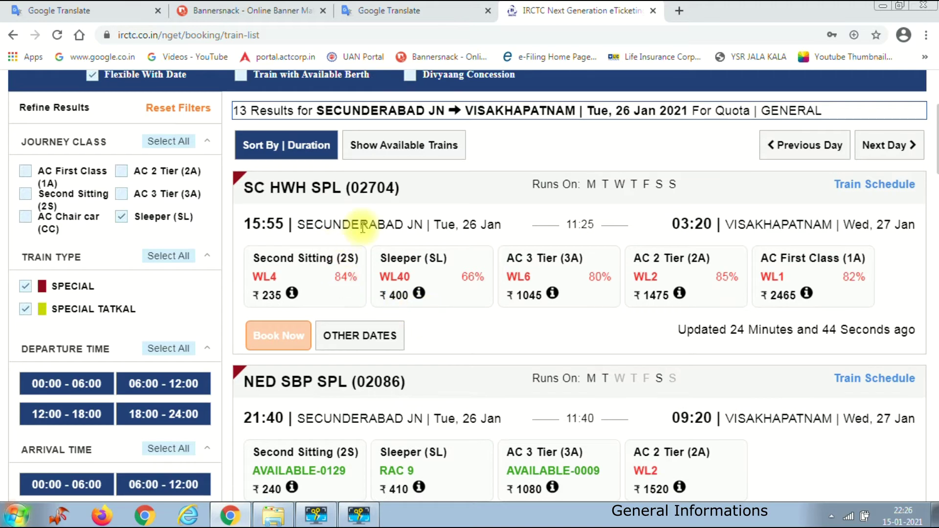
scroll(420, 300, down, 1)
scroll(469, 311, up, 1)
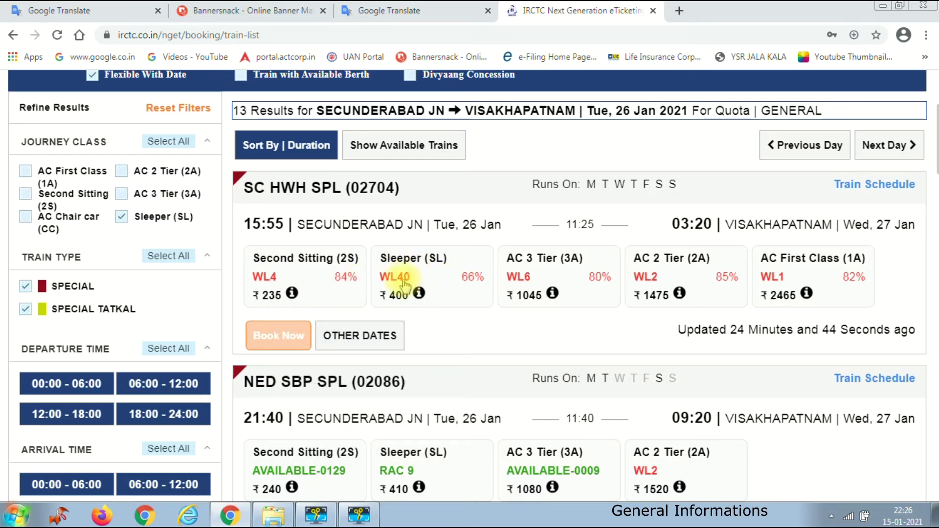
mouse_move(404, 305)
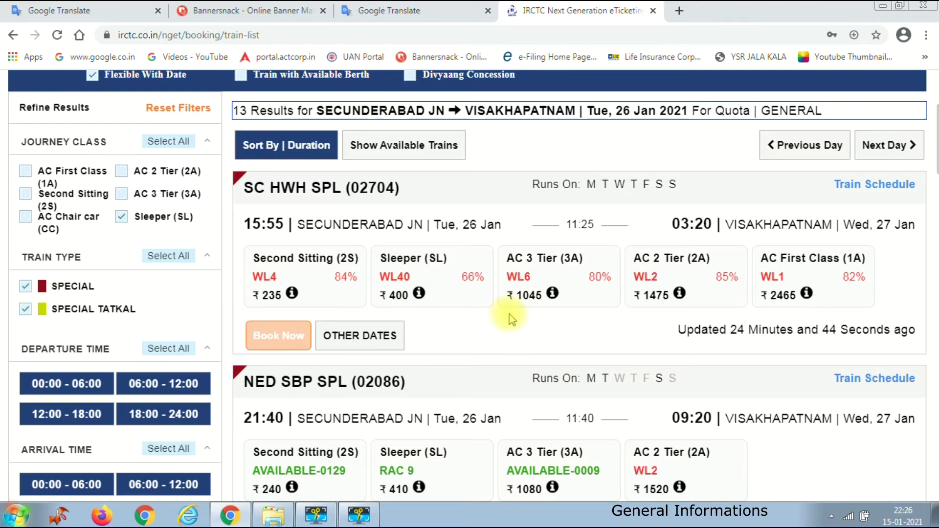
scroll(512, 314, down, 3)
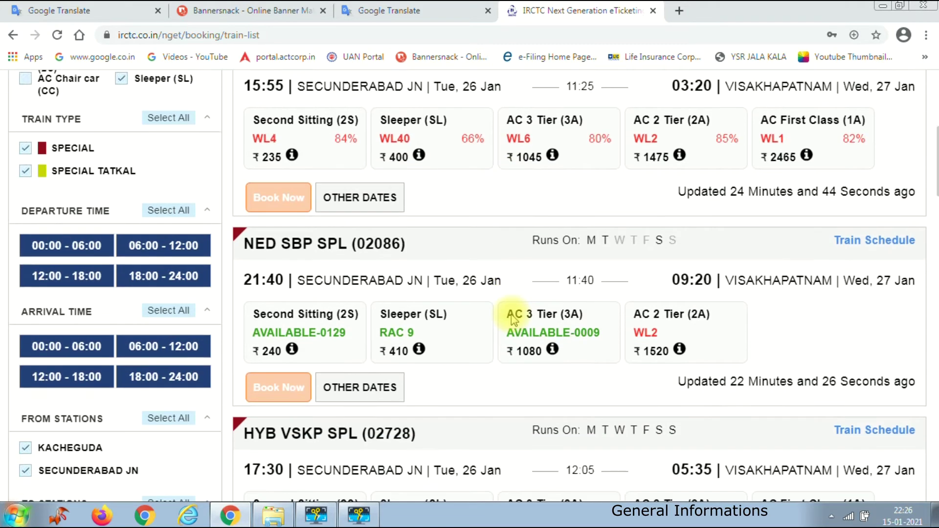
mouse_move(292, 349)
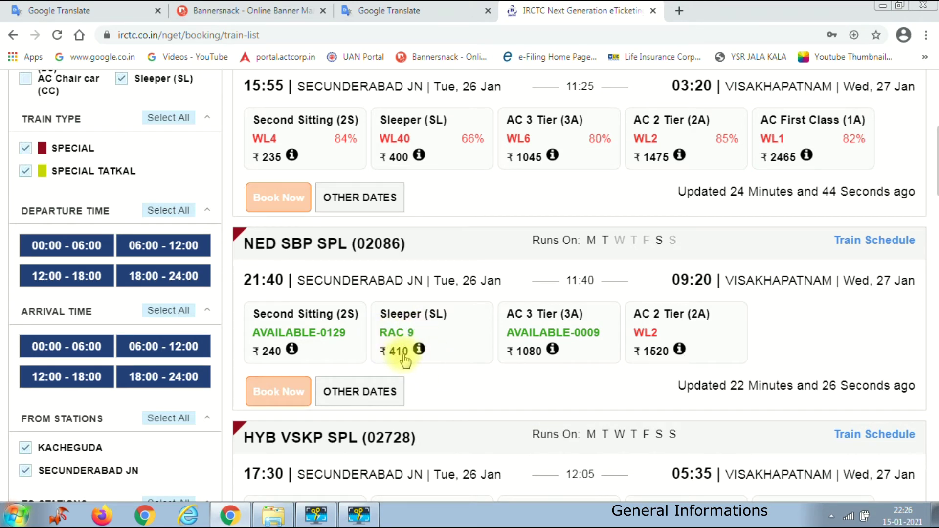
scroll(517, 357, down, 15)
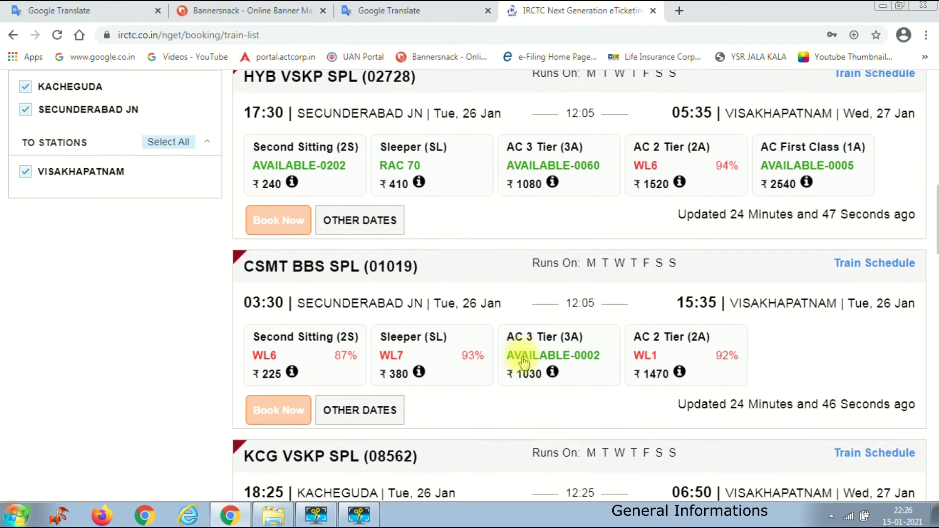
scroll(523, 360, down, 3)
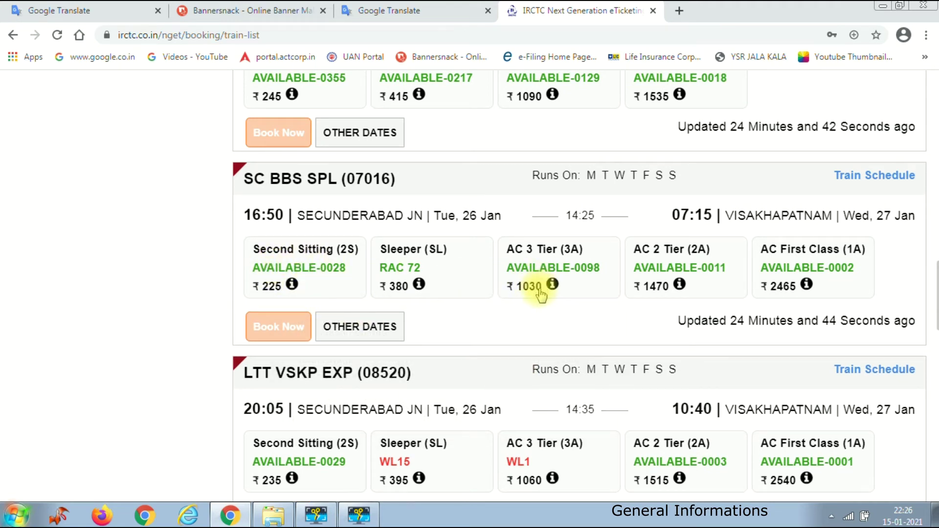
scroll(504, 308, up, 12)
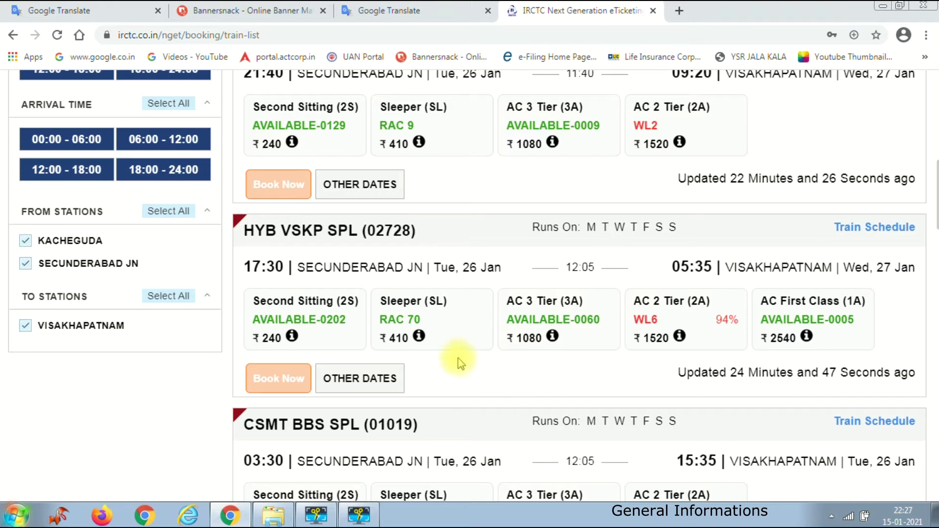
- Book Sleeper (SL) on HYB VSKP SPL (02728) and agree to the health advisory
click(403, 324)
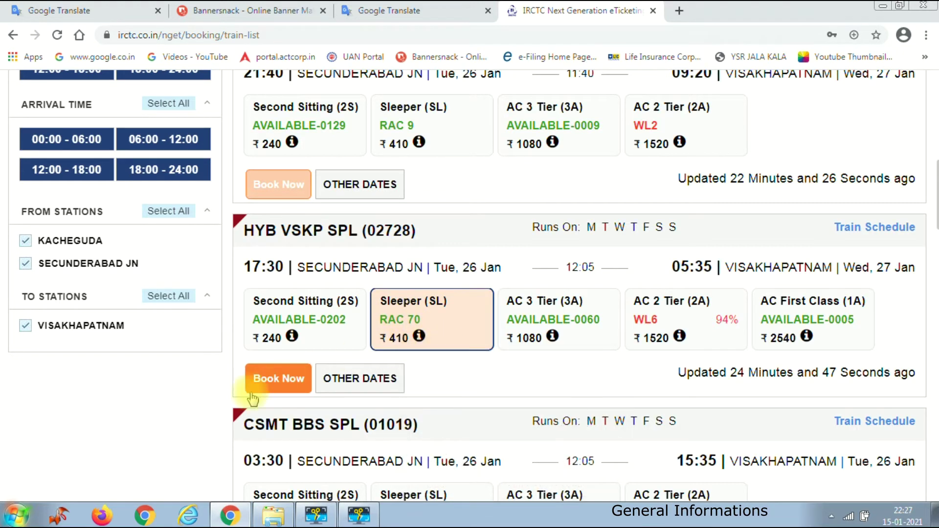
click(276, 381)
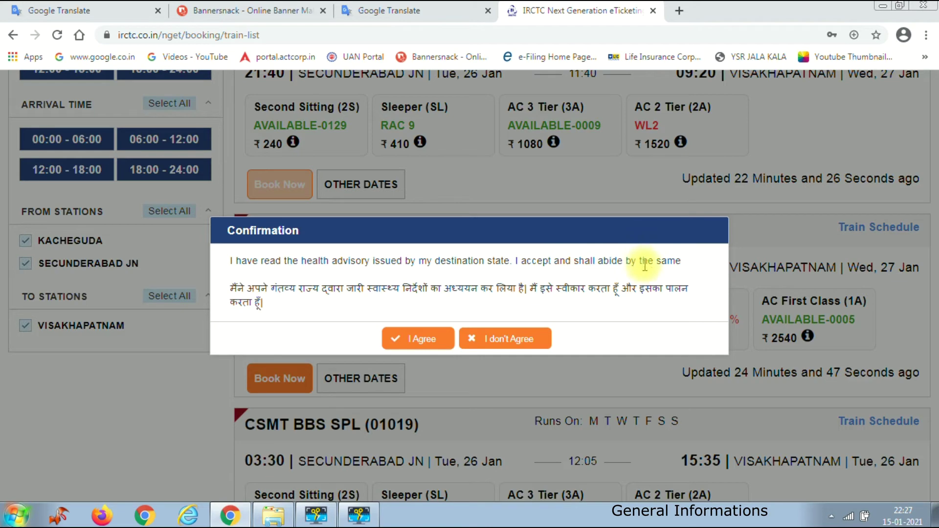
click(420, 339)
mouse_move(419, 339)
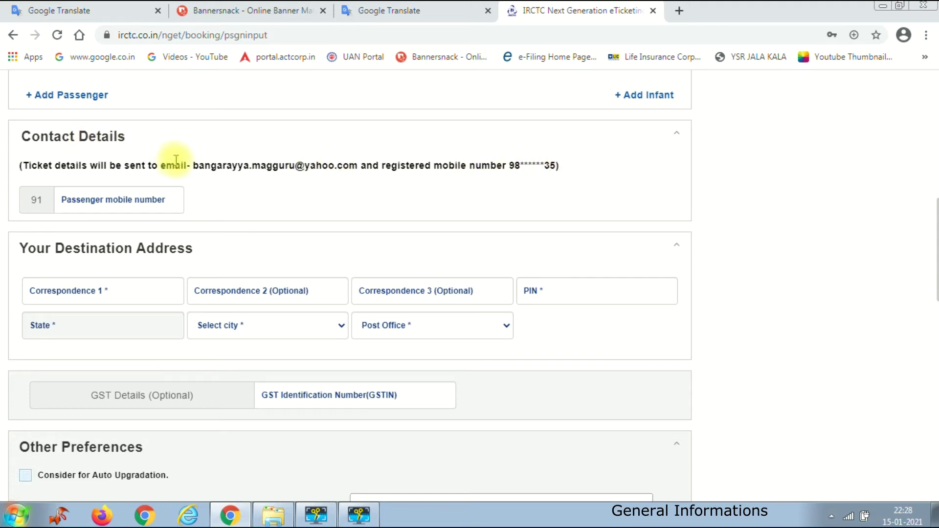
- Enter the passenger's mobile number in the Contact Details field
click(102, 199)
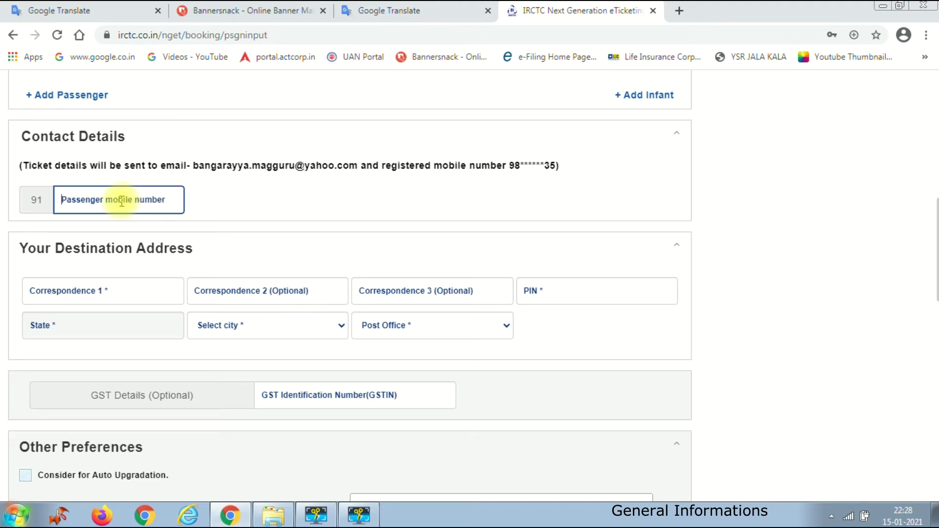
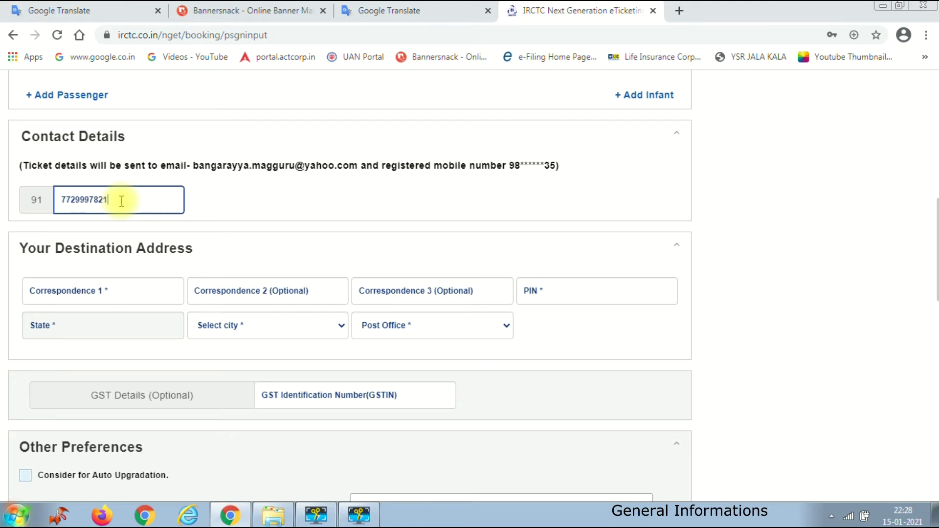
scroll(128, 225, down, 2)
- Enter the Correspondence 1 and Correspondence 2 lines of the destination address
click(123, 220)
text(NADAGAM)
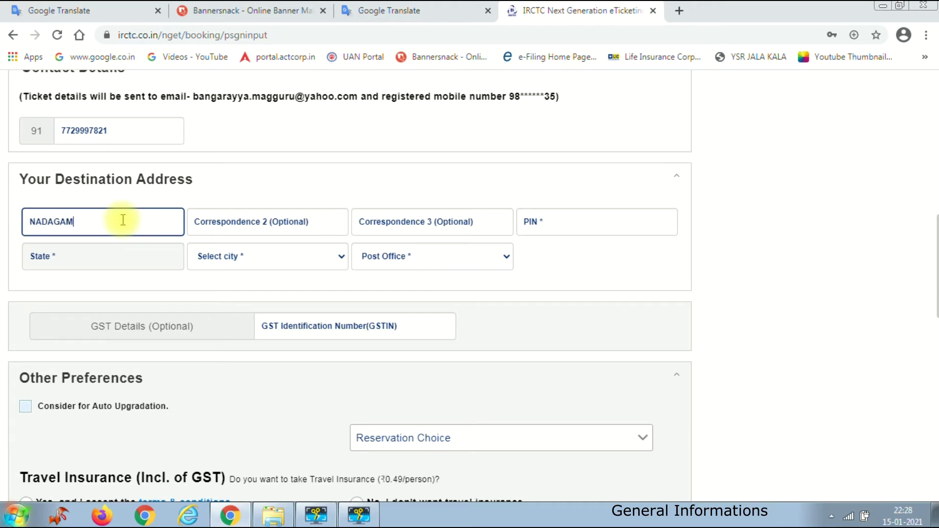
click(256, 222)
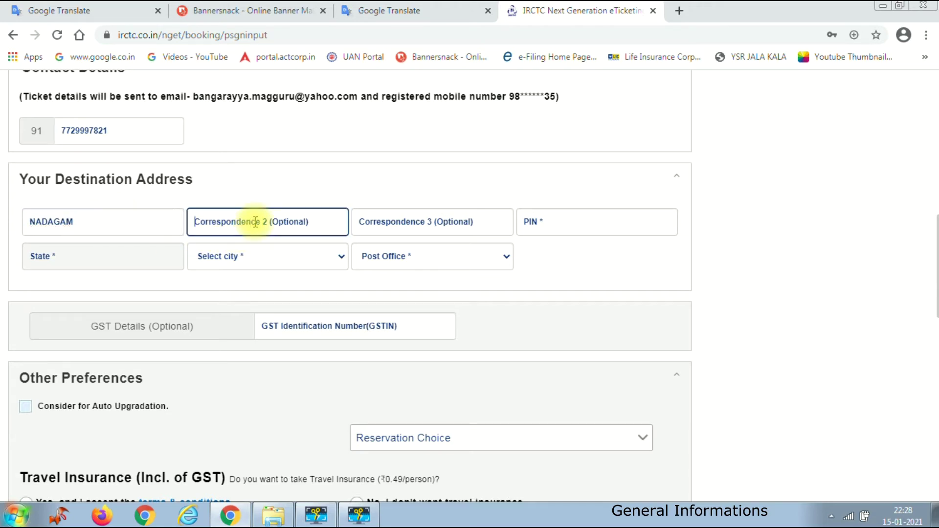
text(NA)
text(RASANNAPETA)
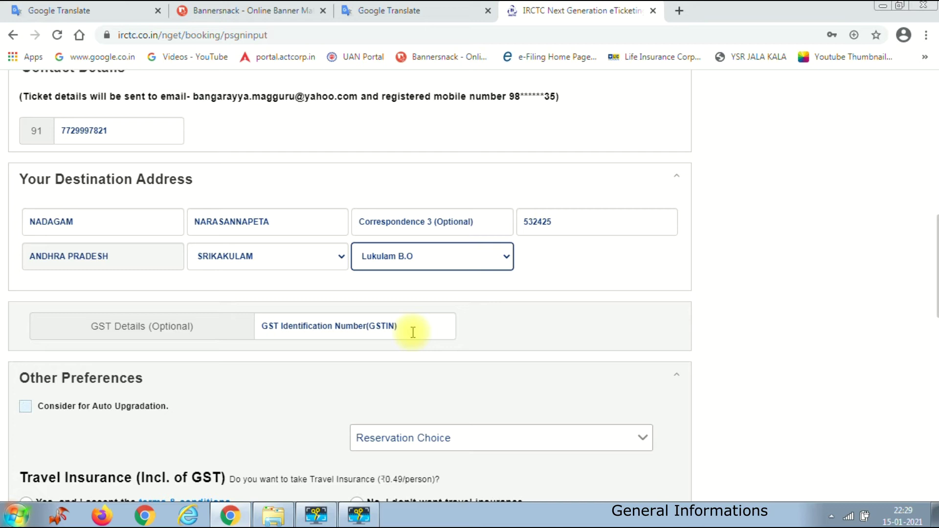
scroll(387, 318, down, 5)
scroll(331, 337, up, 1)
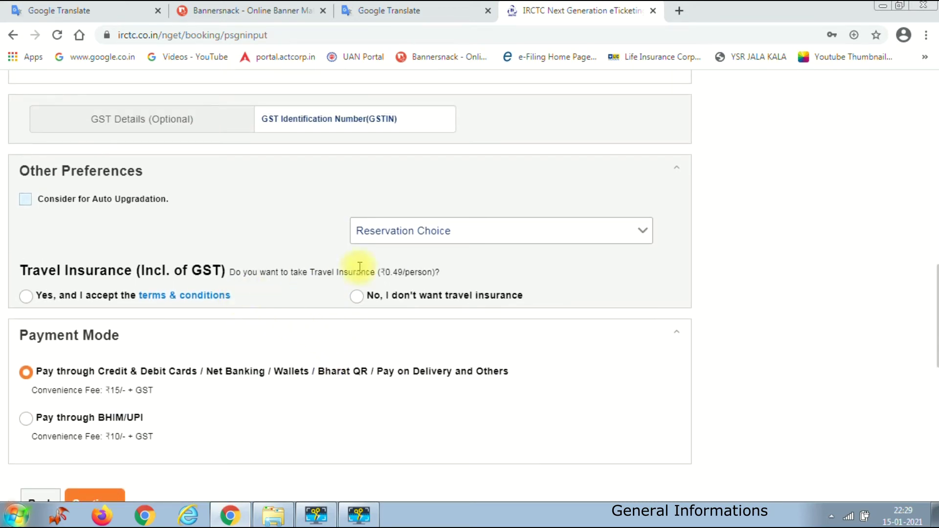
- Choose 'Book, only if all berths are allotted in same coach.' and accept ₹0.49 travel insurance
click(516, 240)
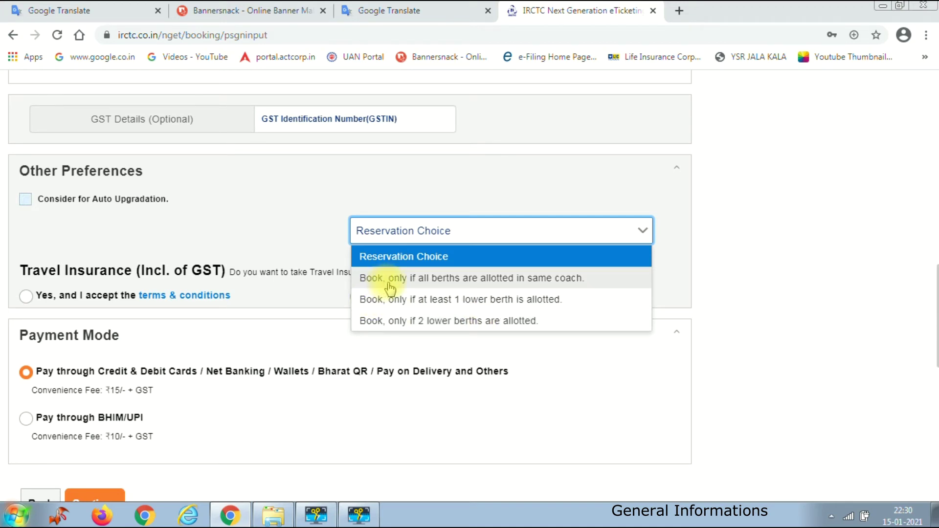
click(495, 282)
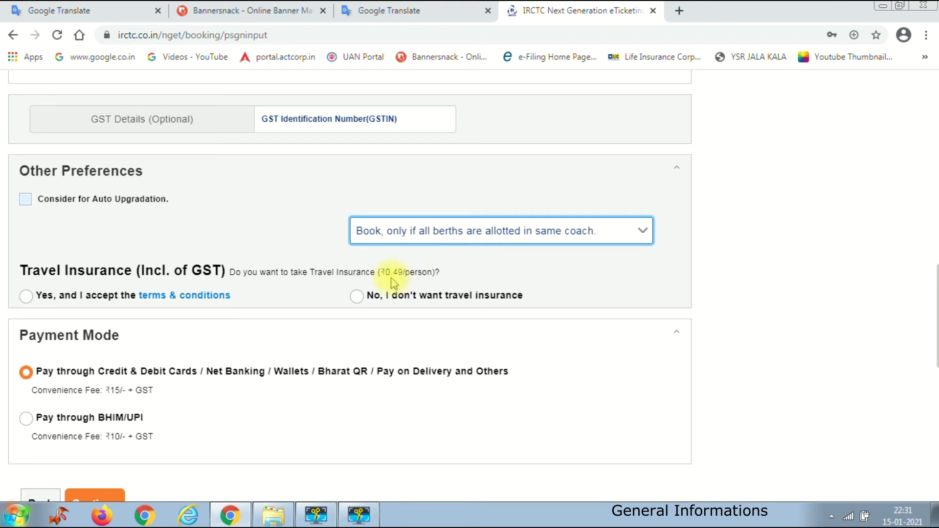
click(26, 298)
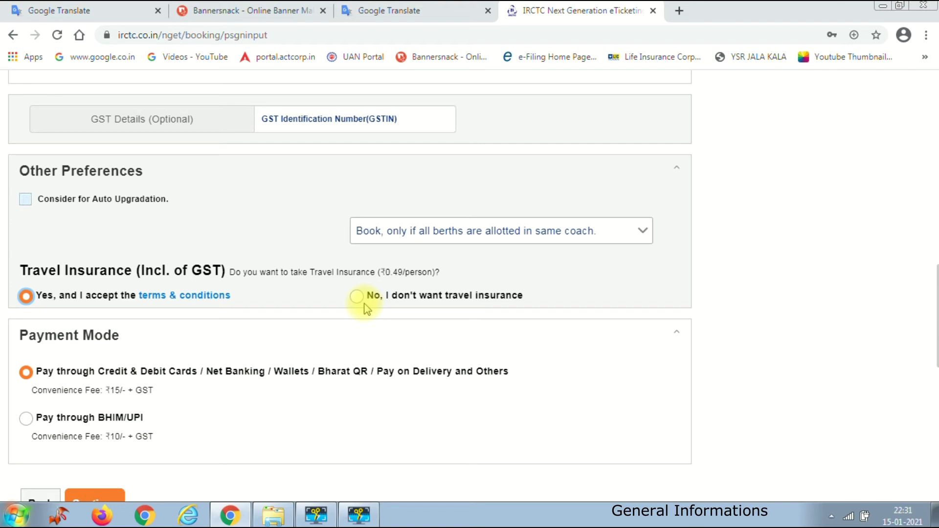
- Keep card/net-banking payment mode and continue to the ₹428.19 Review Journey page
scroll(220, 308, down, 3)
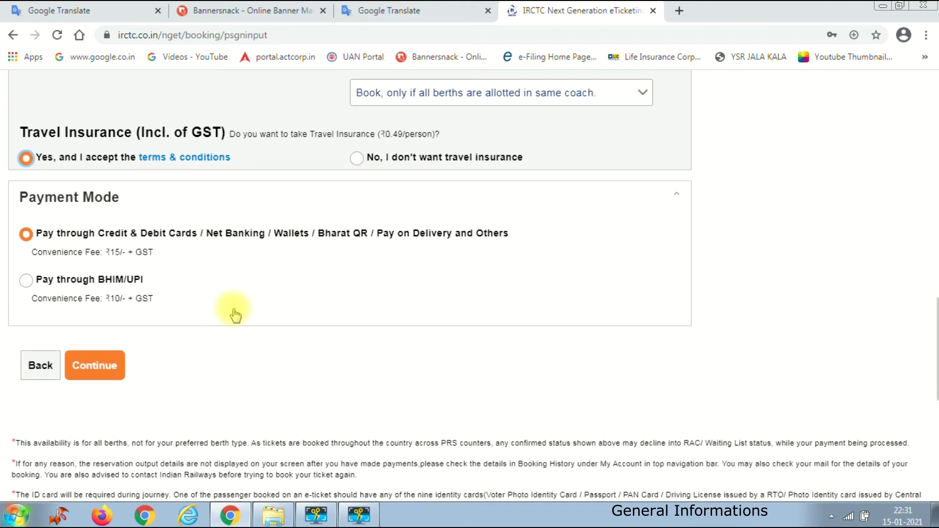
scroll(223, 282, up, 2)
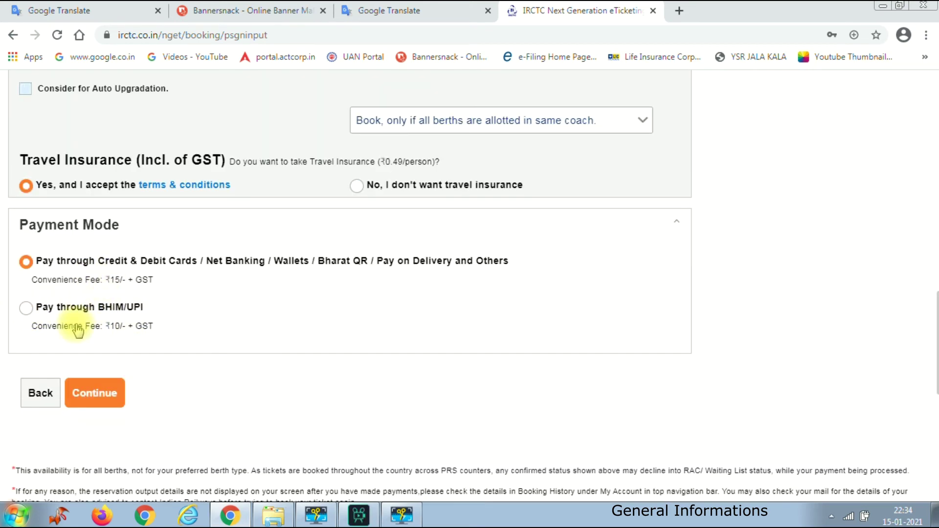
click(99, 396)
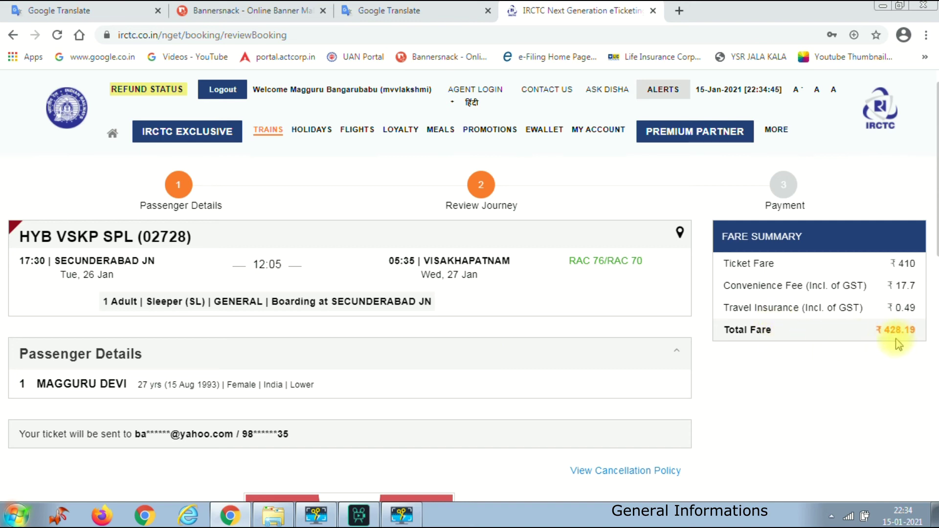
- Bring the NLP Captcha into view and focus its answer box for REDBUS
scroll(454, 349, down, 3)
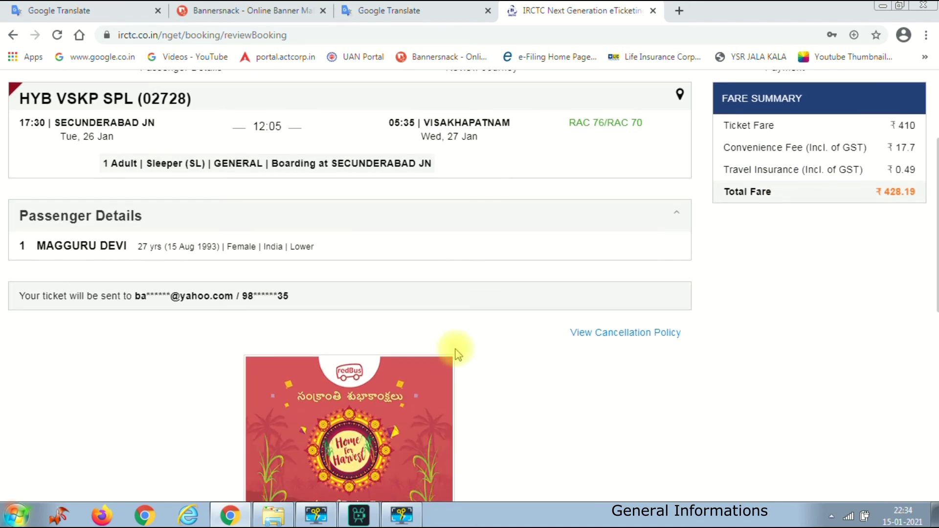
scroll(455, 350, up, 3)
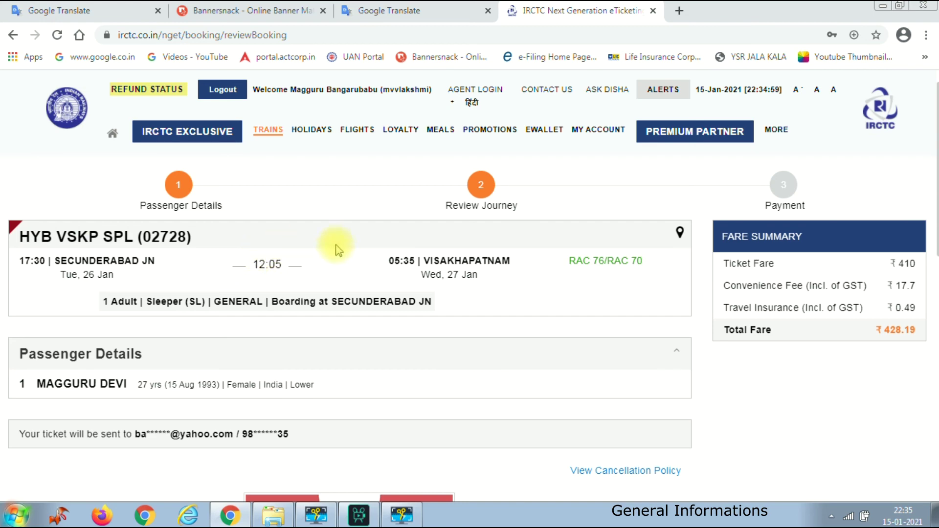
scroll(367, 274, down, 6)
scroll(412, 307, down, 3)
scroll(411, 309, up, 7)
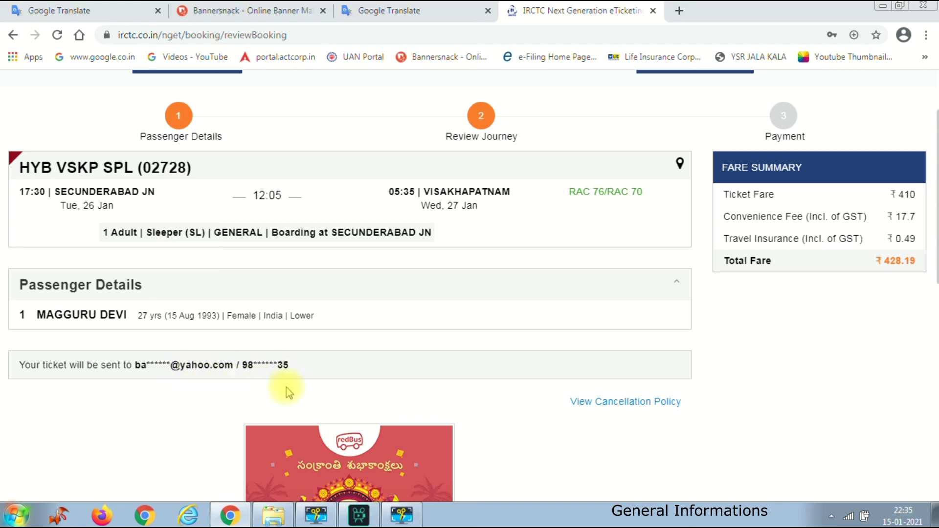
scroll(533, 360, down, 7)
scroll(537, 359, down, 1)
scroll(535, 360, up, 1)
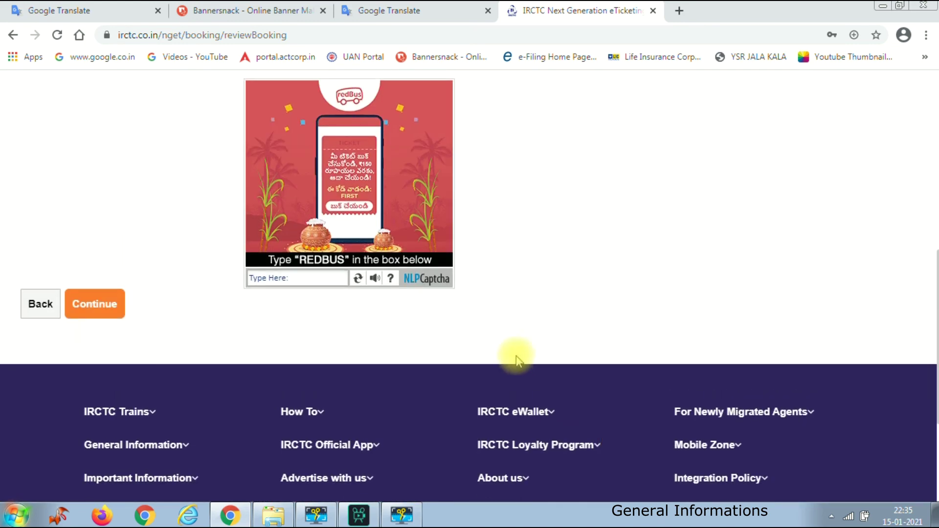
click(319, 277)
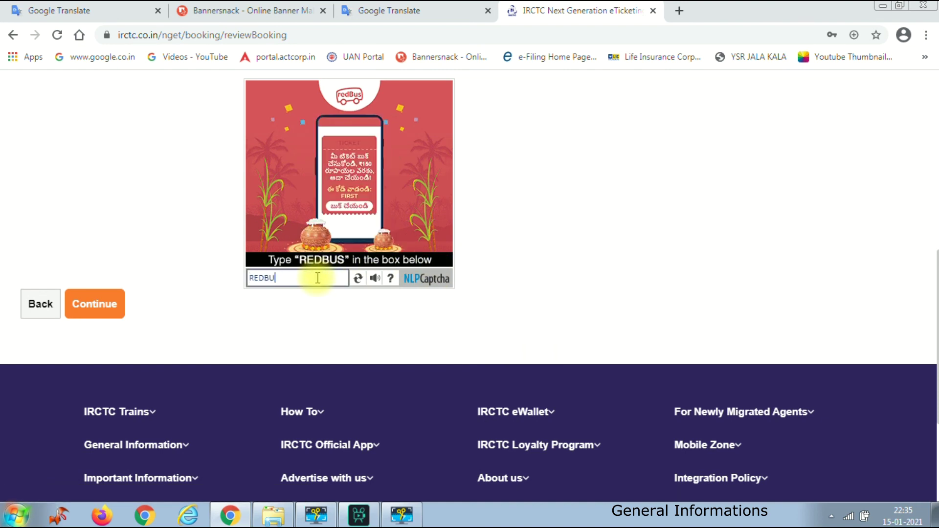
- Continue from the review to the Payment Methods page and reveal the ₹428.19 fare summary
click(93, 304)
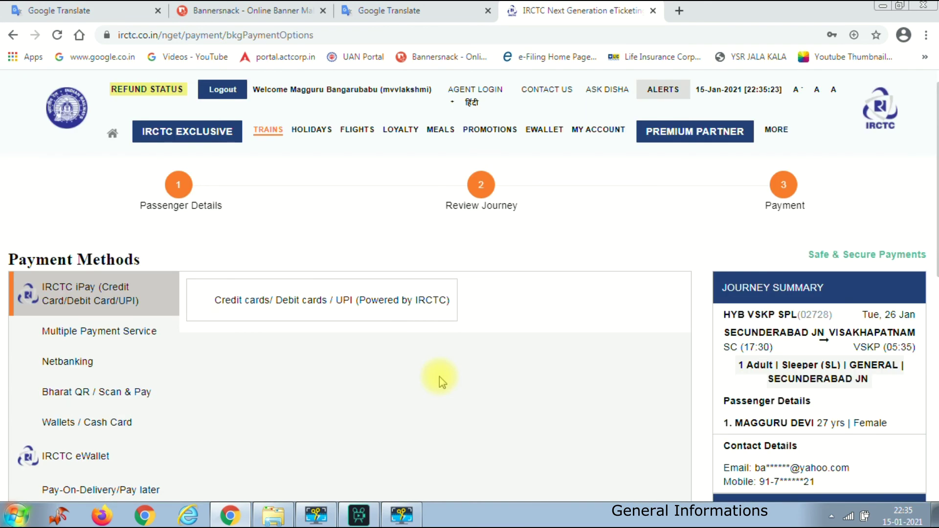
scroll(440, 359, down, 3)
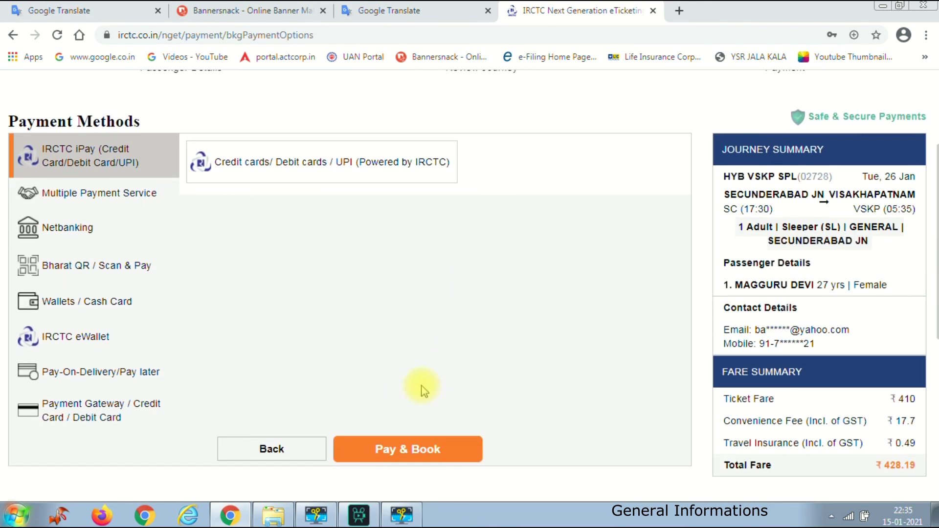